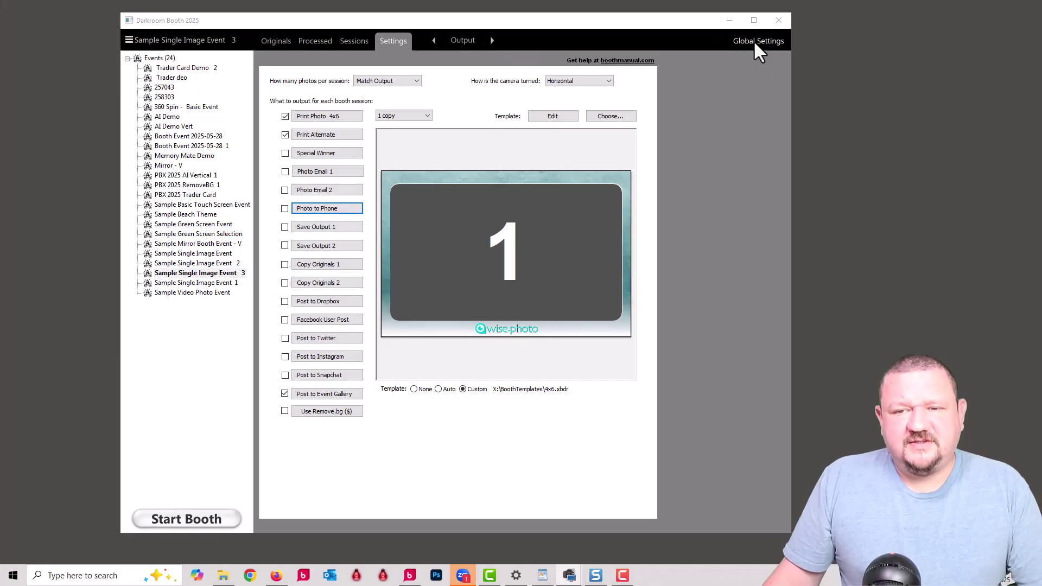
# Step: Show the Printer Options page in Global Settings, listing the EPSON TM-T88III Receipt printer
pyautogui.click(755, 42)
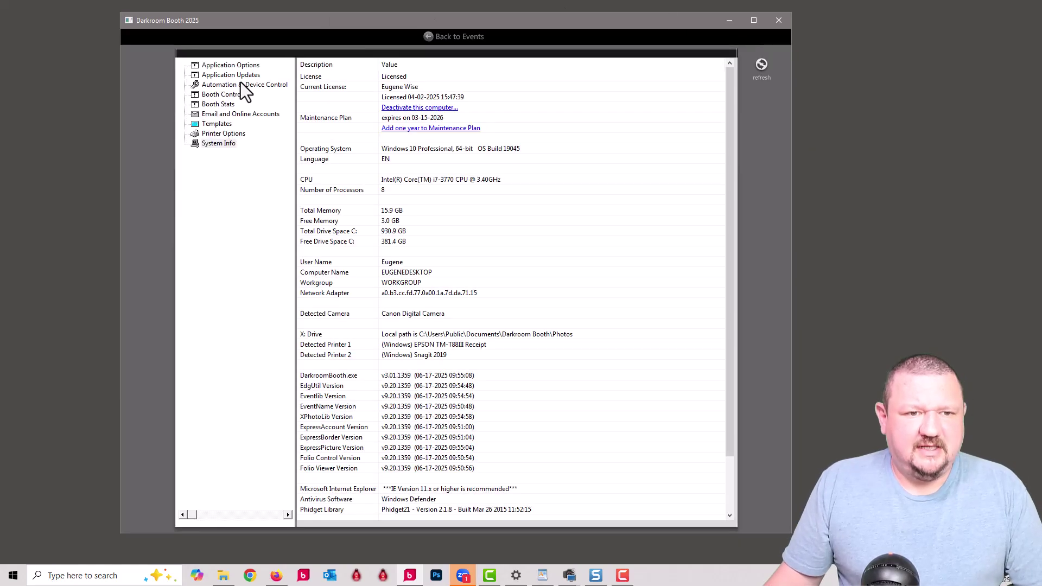
pyautogui.click(220, 134)
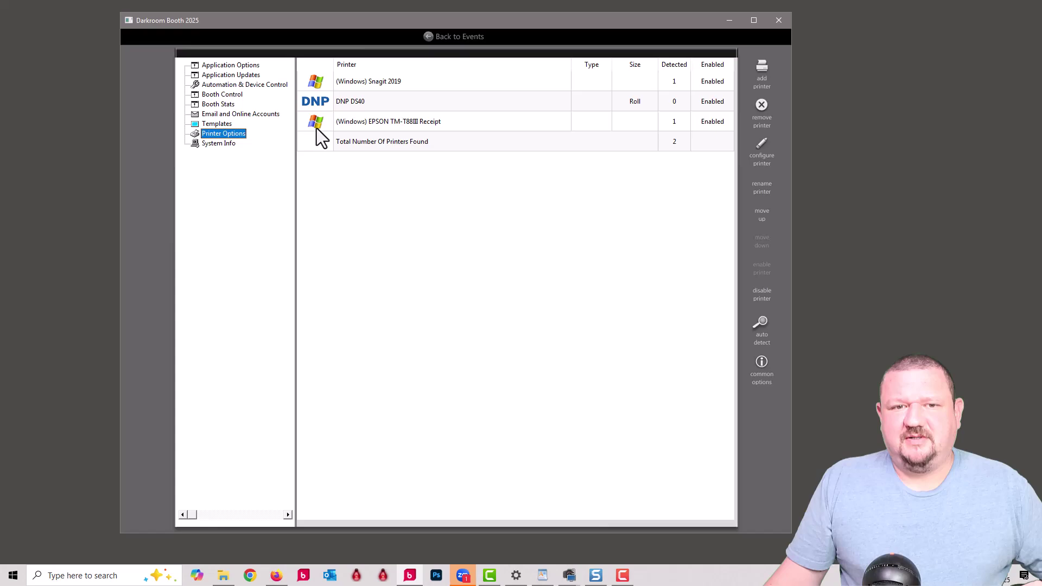
# Step: Open the EPSON TM-T88III Receipt printer's settings and check its Credit Card, 300 dpi layout preferences
pyautogui.click(357, 128)
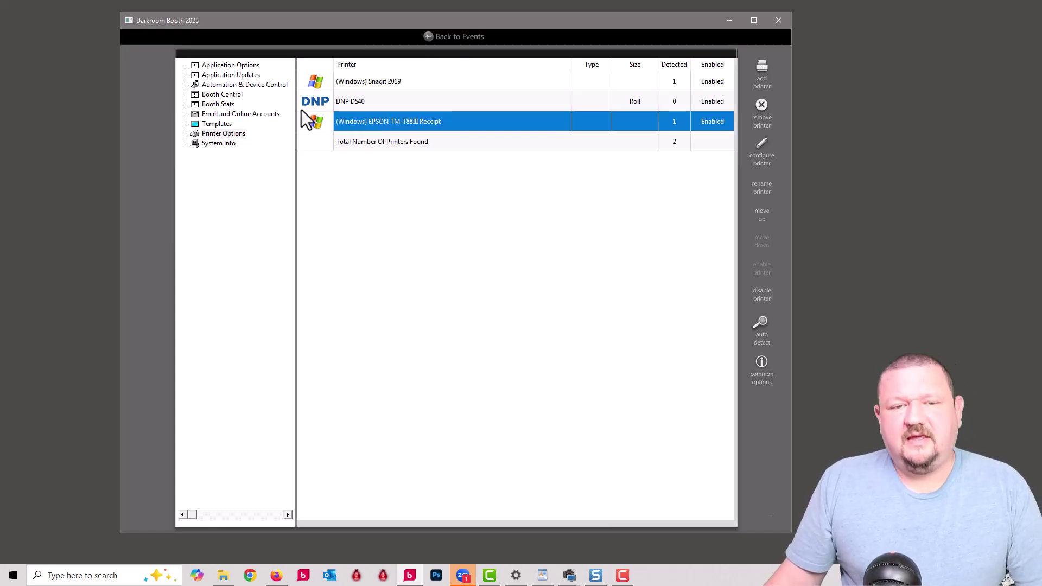
pyautogui.doubleClick(395, 123)
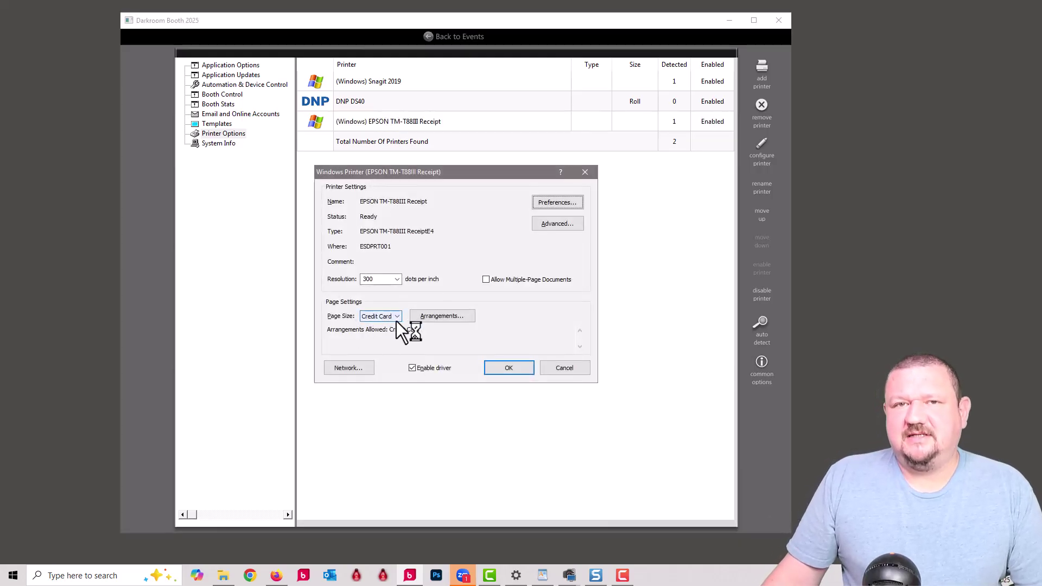
pyautogui.click(565, 204)
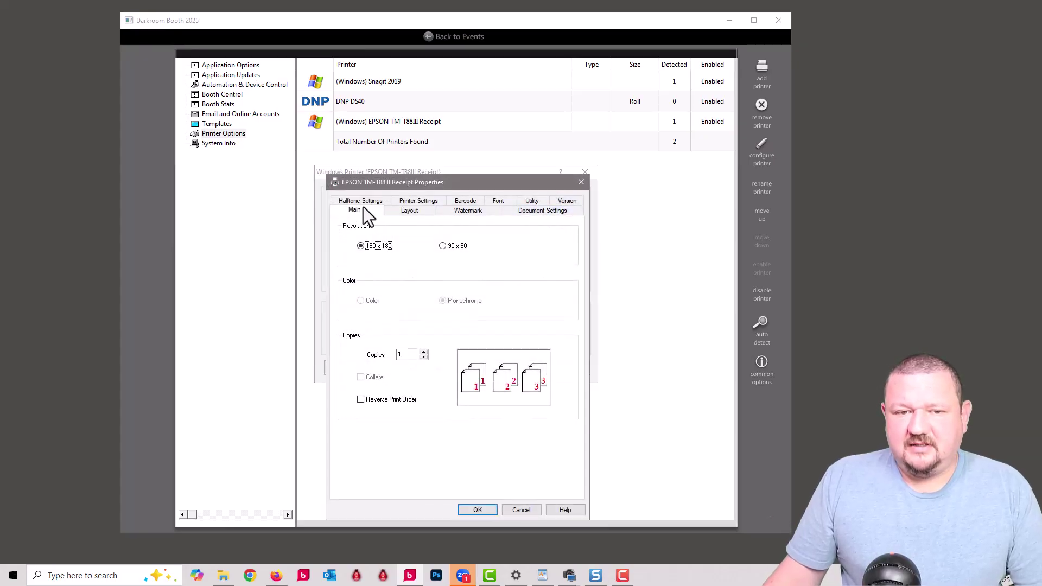
pyautogui.click(400, 210)
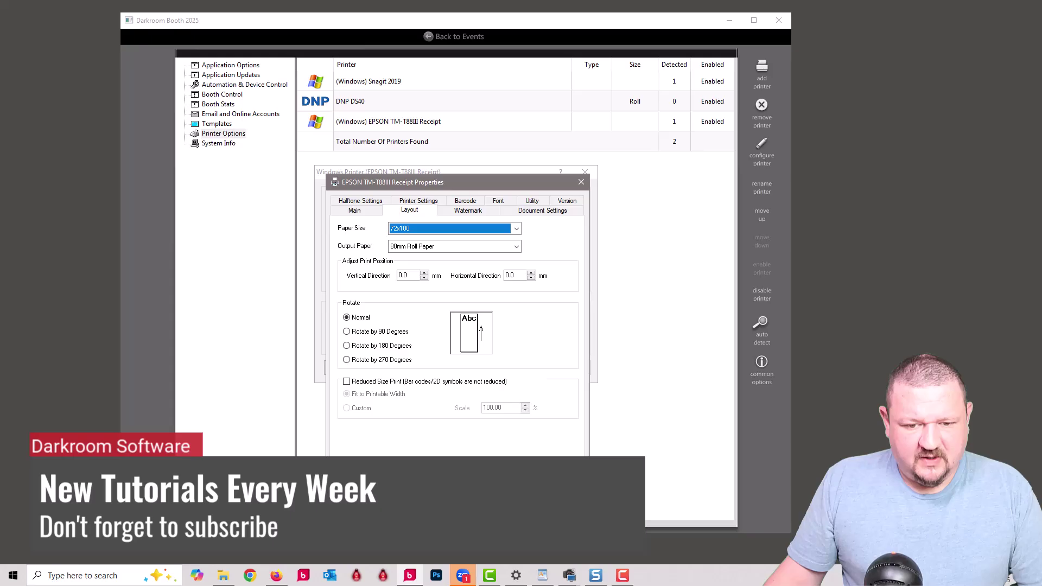
pyautogui.press('Return')
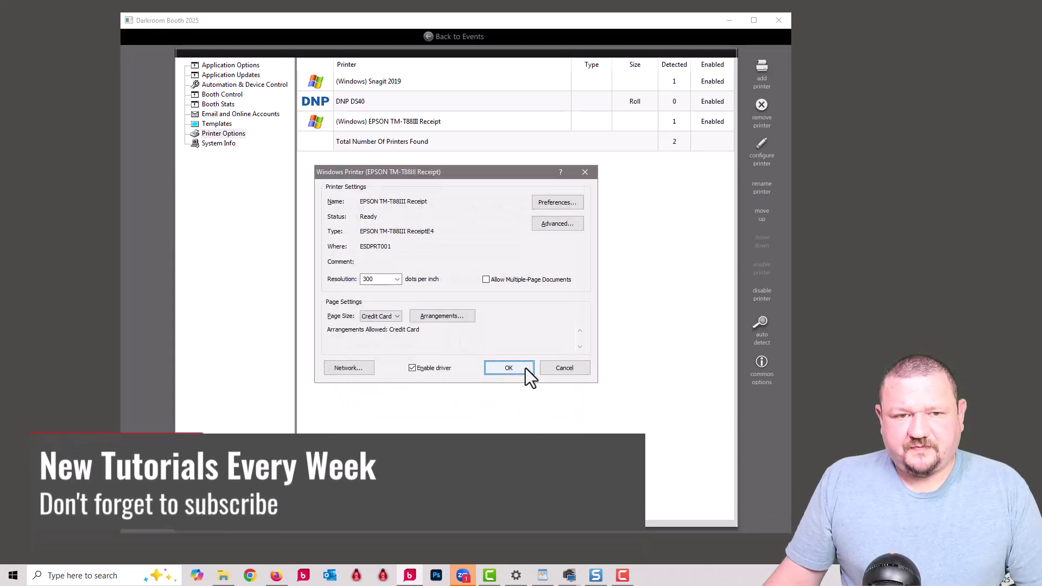
# Step: Accept the receipt printer settings, check the EventGallery account authorization, and go back to events
pyautogui.click(526, 368)
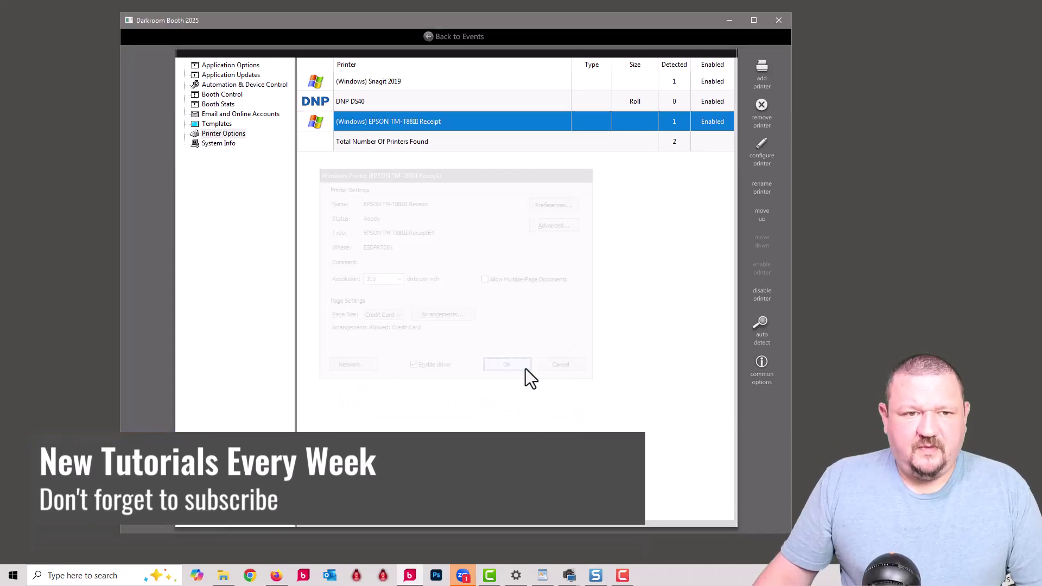
pyautogui.click(212, 115)
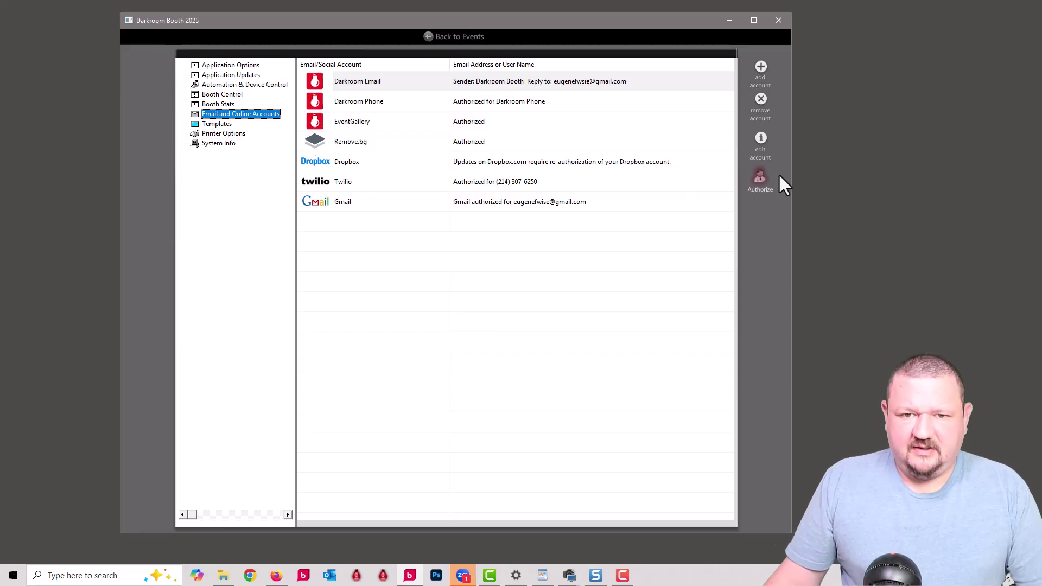
pyautogui.click(469, 107)
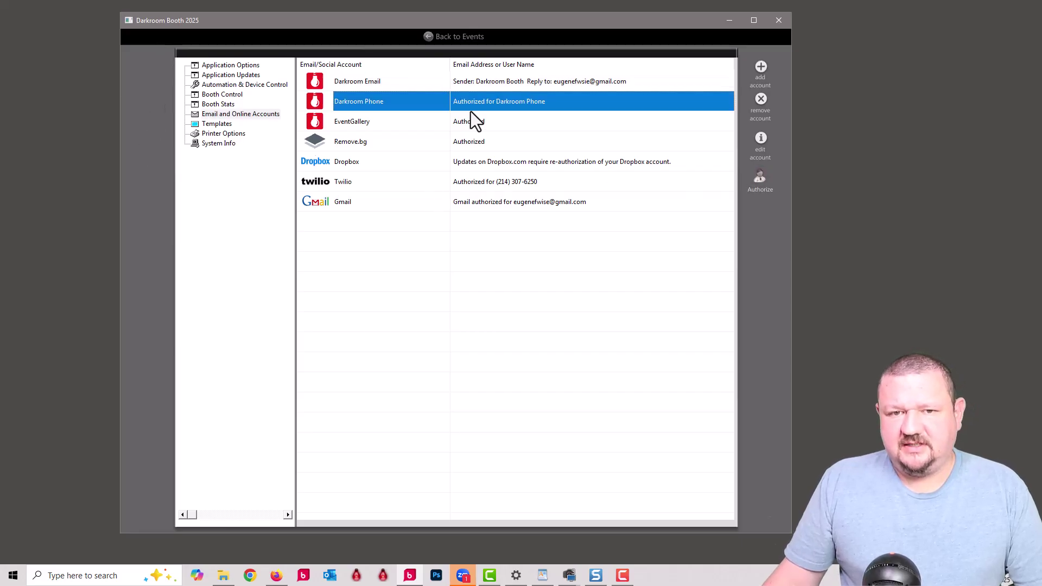
pyautogui.click(464, 121)
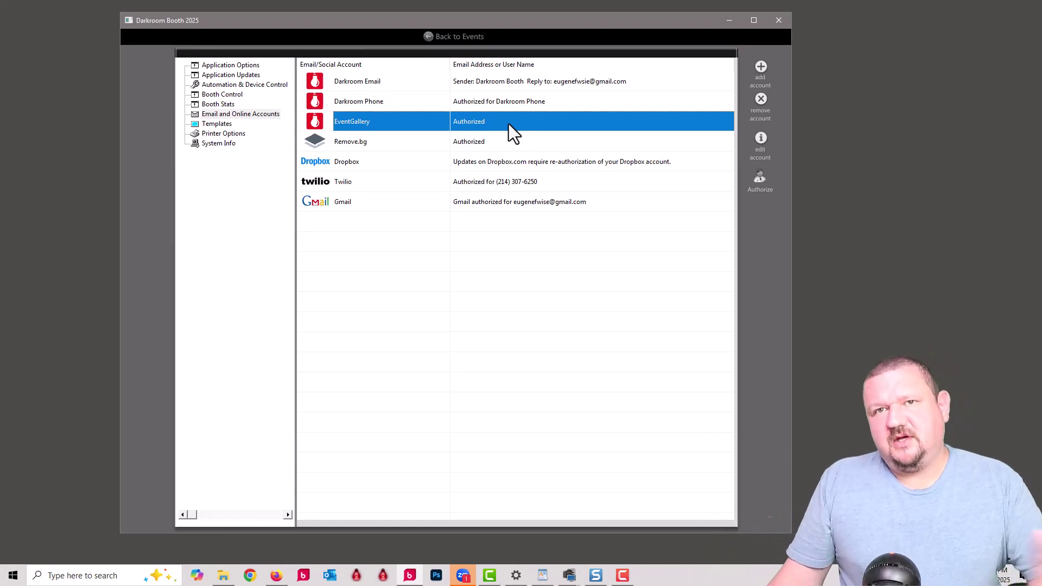
pyautogui.click(454, 33)
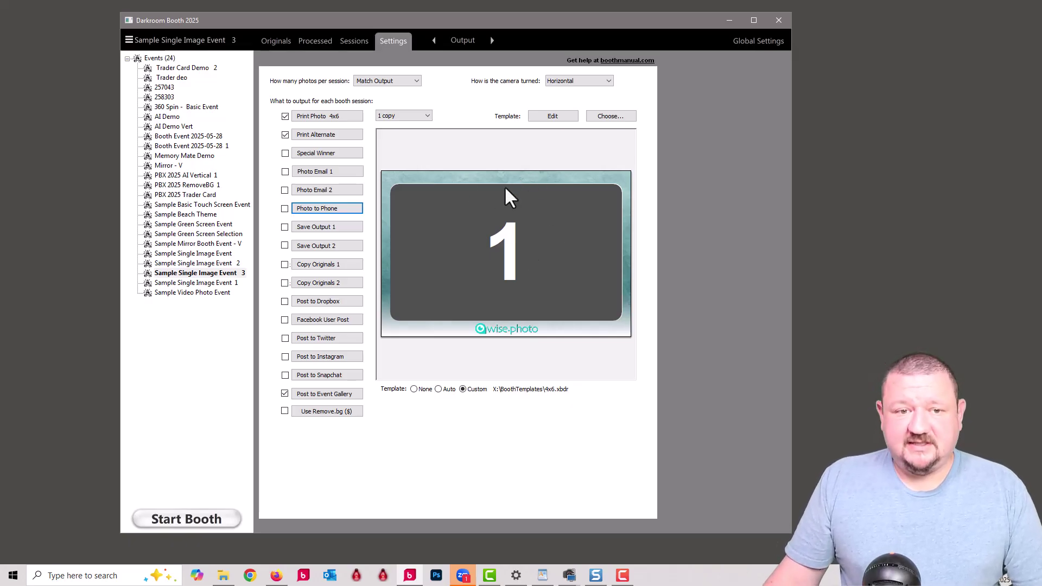
# Step: Review the Print Alternate settings with the QR Code-Credit Card template and cancel without changes
pyautogui.click(307, 139)
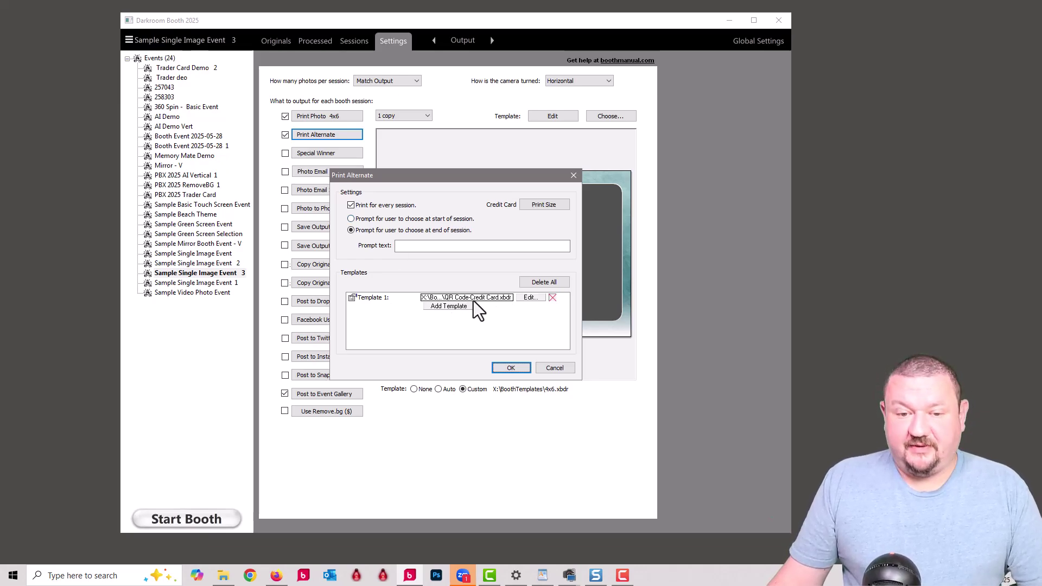
pyautogui.click(555, 369)
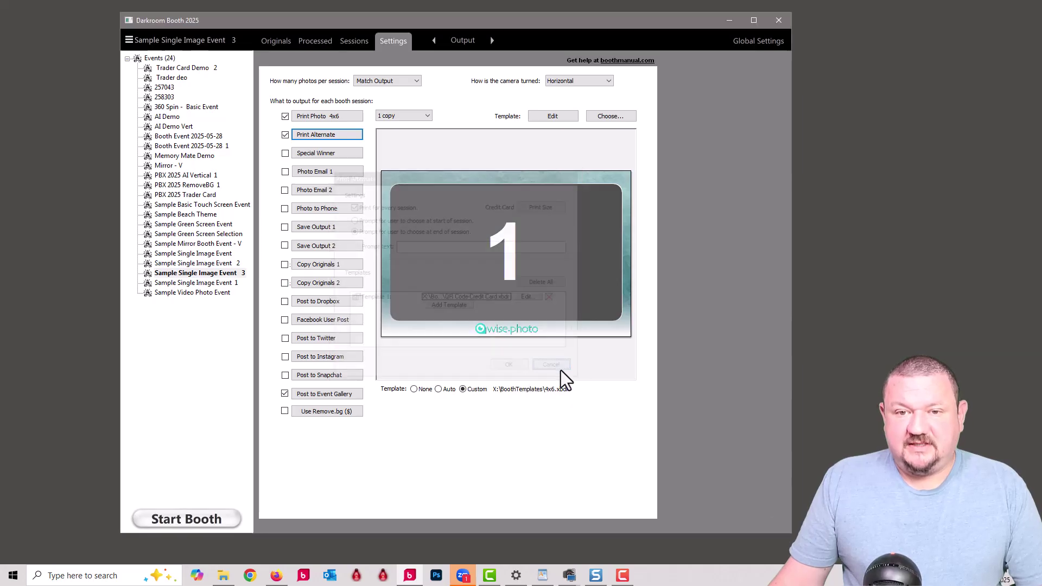
pyautogui.click(619, 117)
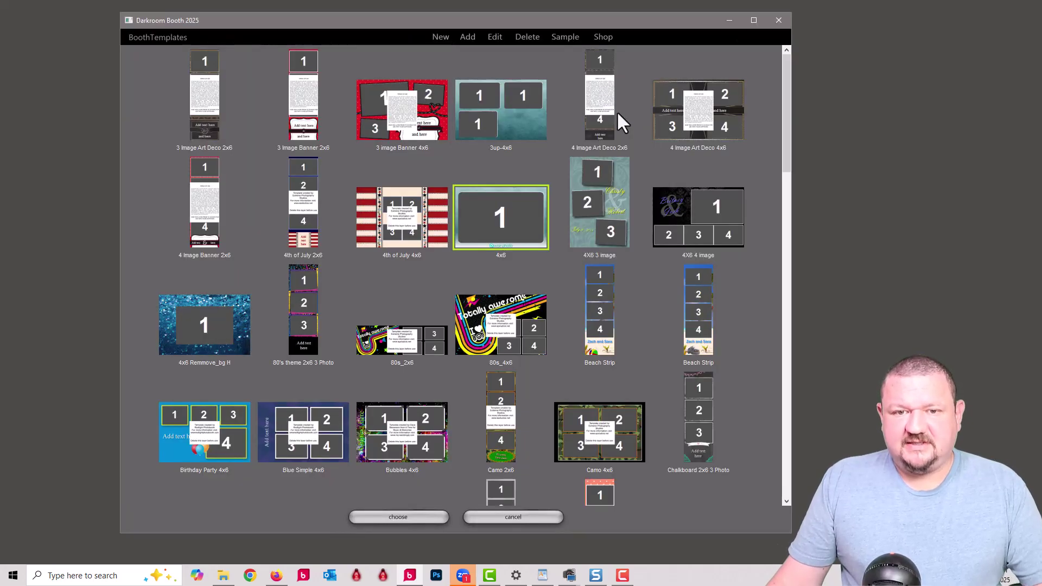
pyautogui.click(167, 36)
pyautogui.click(183, 104)
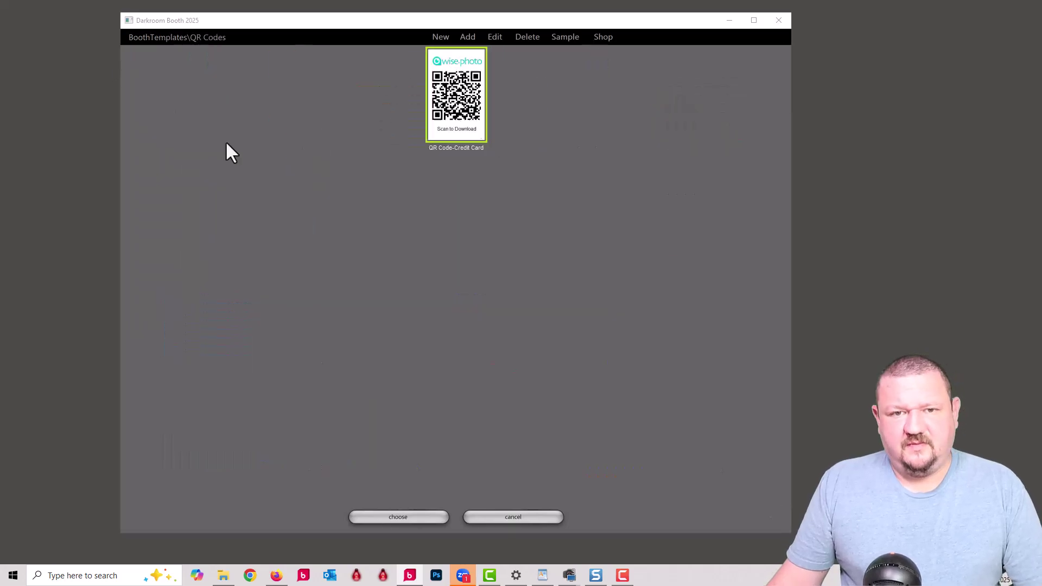
pyautogui.doubleClick(459, 108)
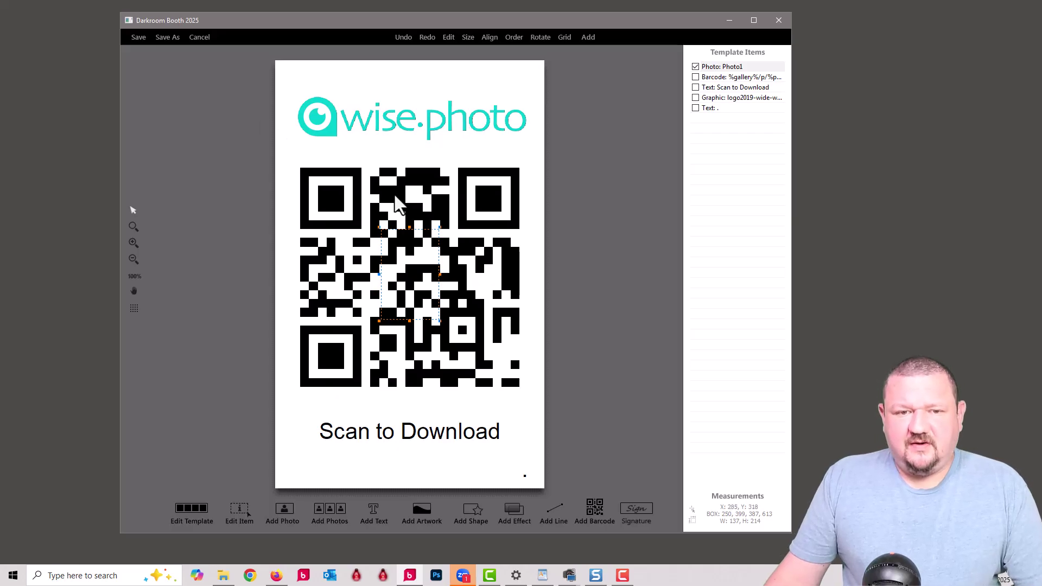
pyautogui.doubleClick(395, 197)
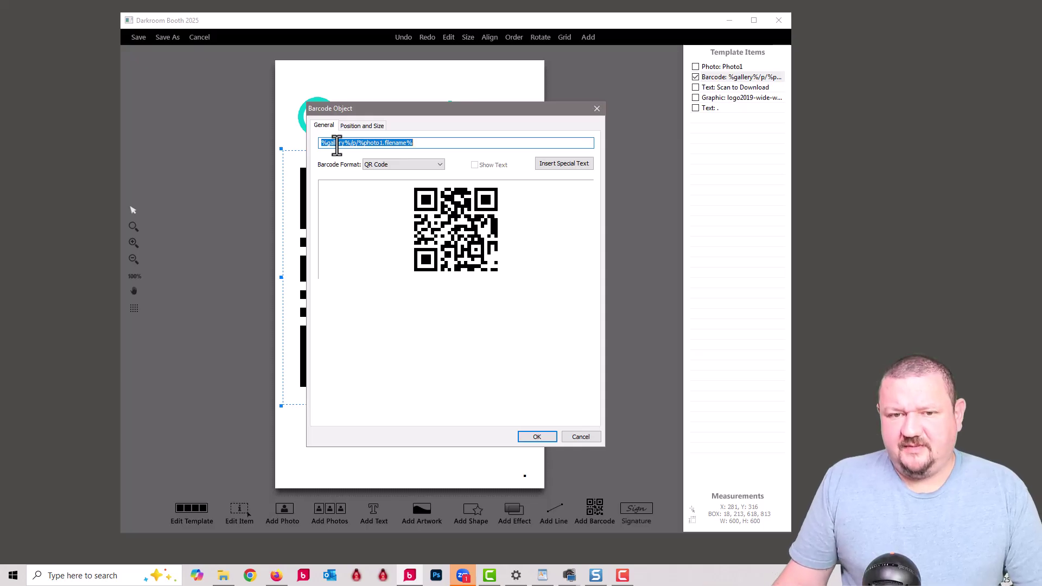
pyautogui.click(597, 108)
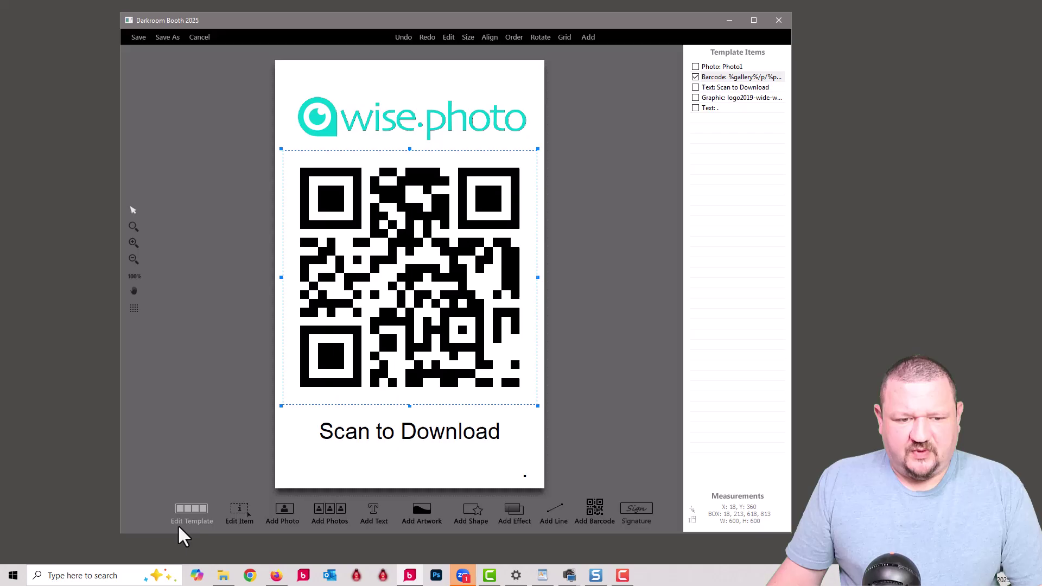
# Step: Cancel the template's page settings, then exit the template editor choosing Yes: Discard Changes
pyautogui.click(193, 508)
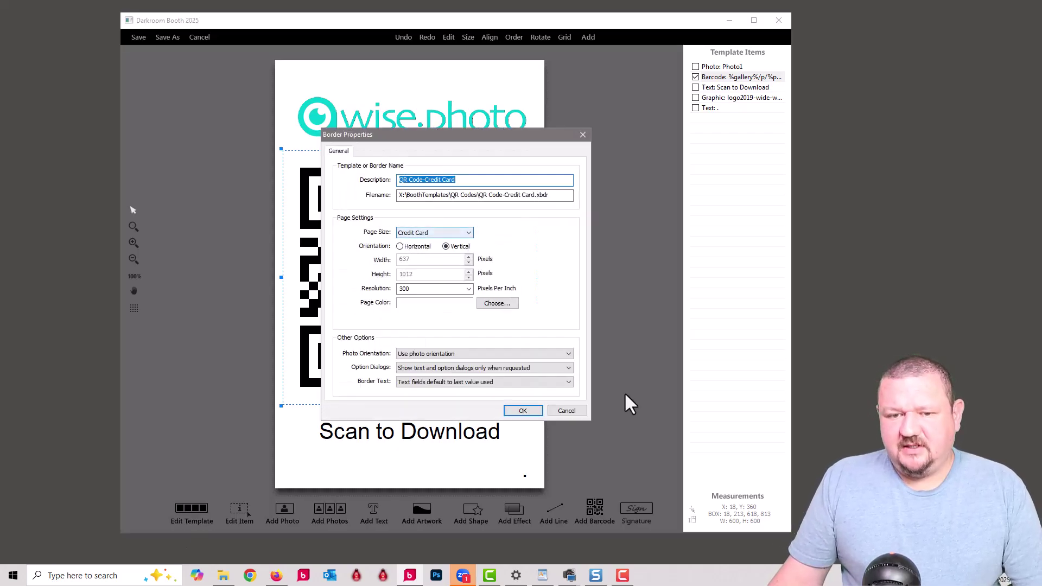
pyautogui.click(572, 415)
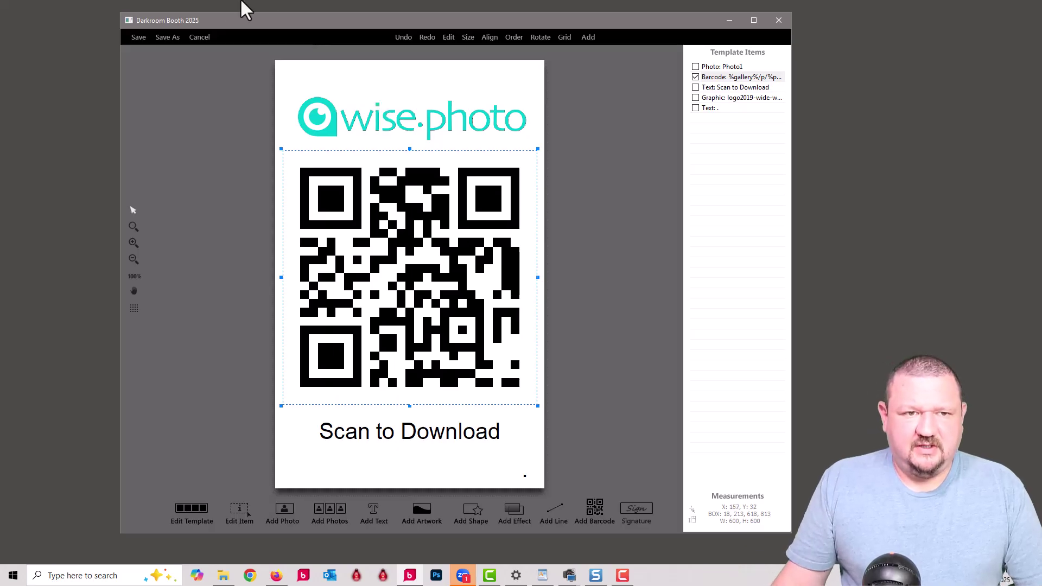
pyautogui.click(198, 37)
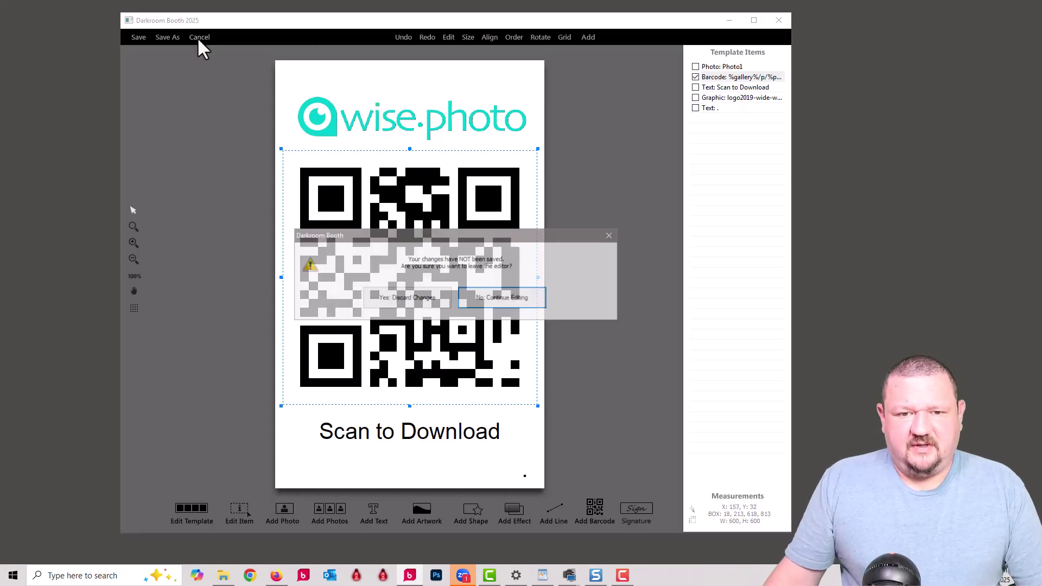
pyautogui.click(395, 297)
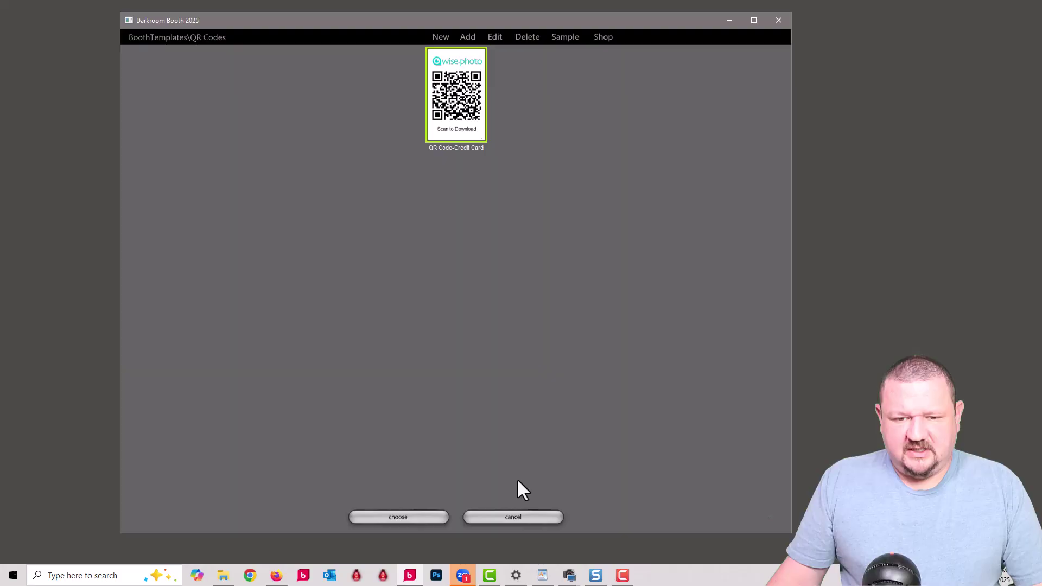
# Step: Close the template chooser and auto-detect printers in Printer Options with DNP DS40 selected
pyautogui.click(513, 516)
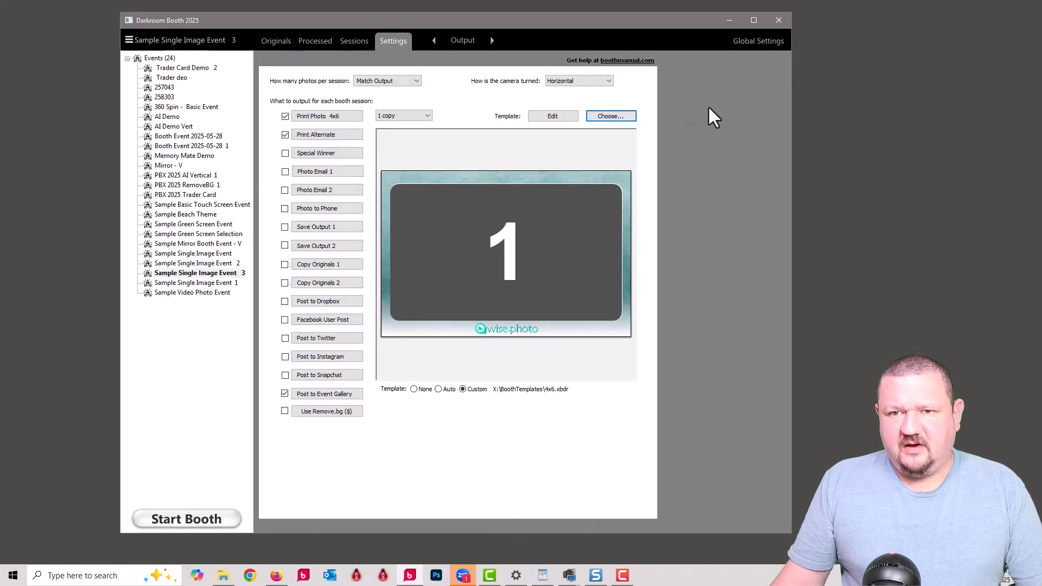
pyautogui.click(760, 46)
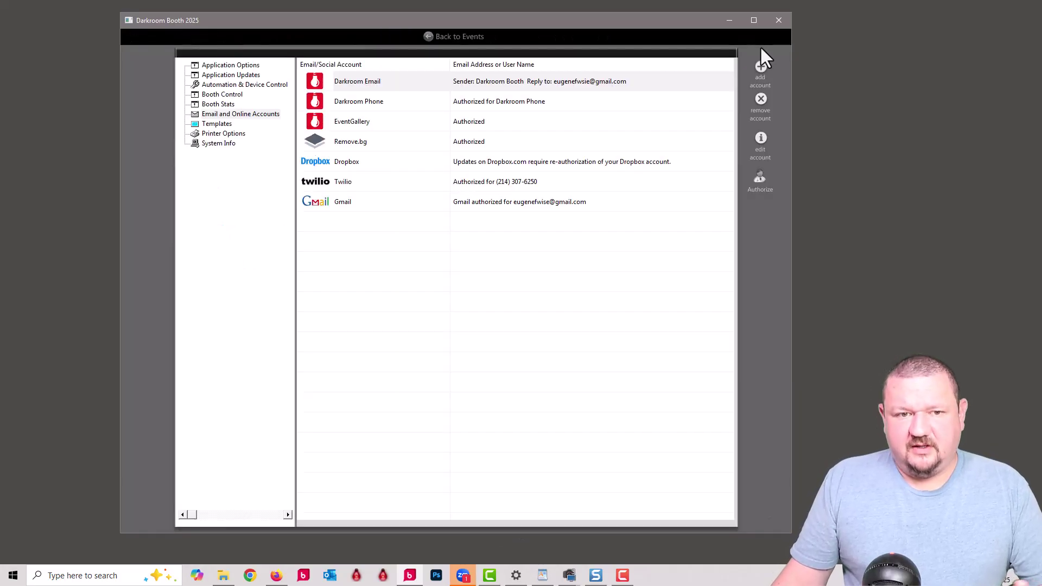
pyautogui.click(223, 134)
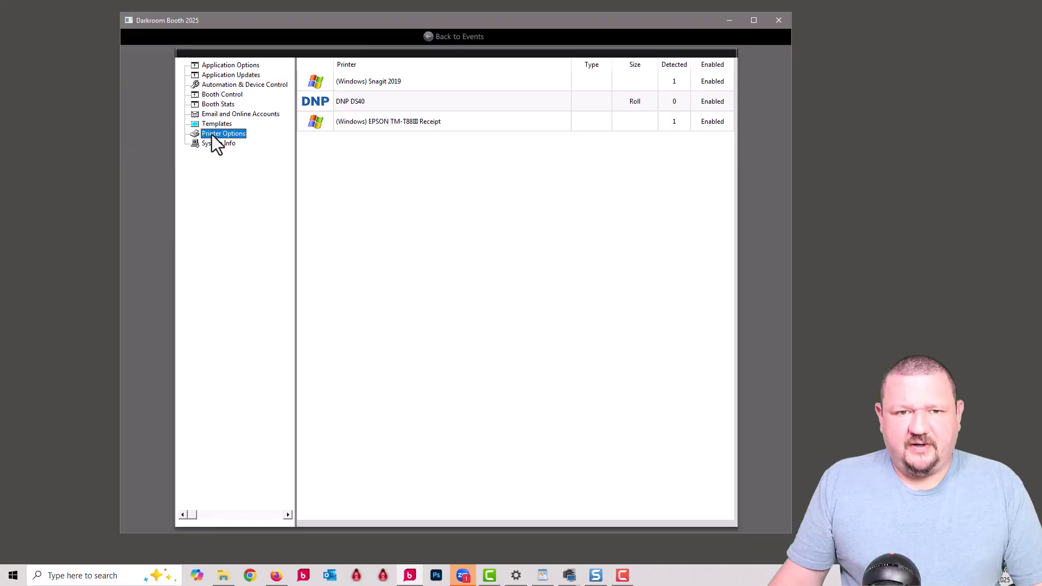
pyautogui.click(471, 99)
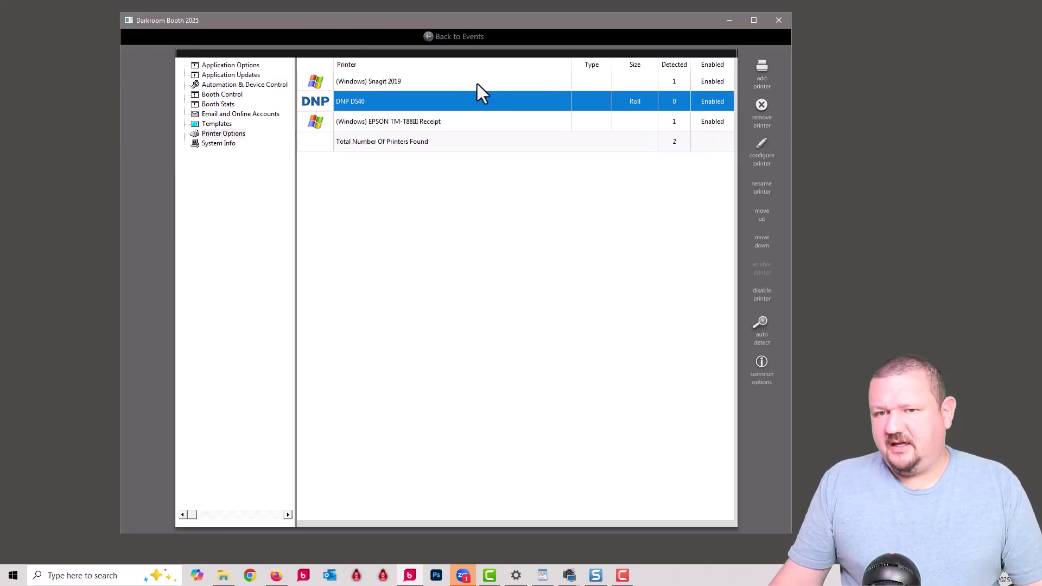
pyautogui.click(761, 329)
pyautogui.click(600, 336)
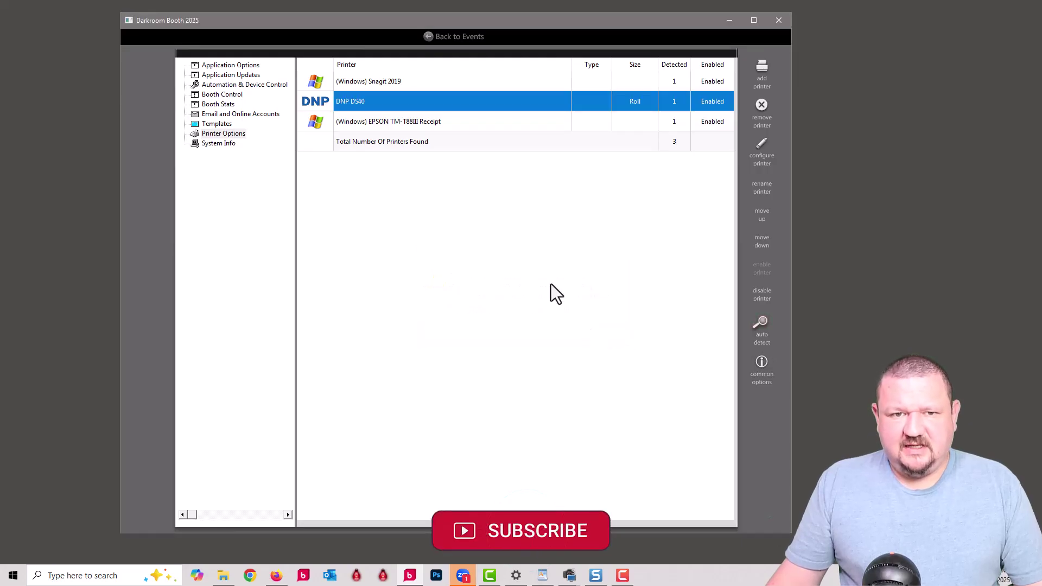
# Step: Inspect the DNP DS40 and EPSON receipt printer settings, confirming Credit Card size, cancelling each
pyautogui.doubleClick(431, 103)
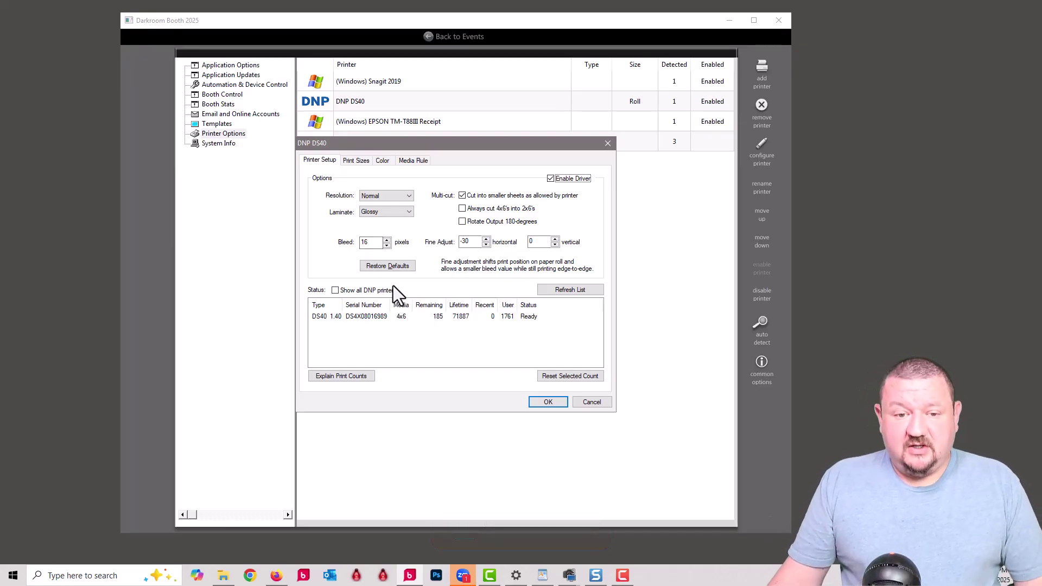
pyautogui.click(594, 401)
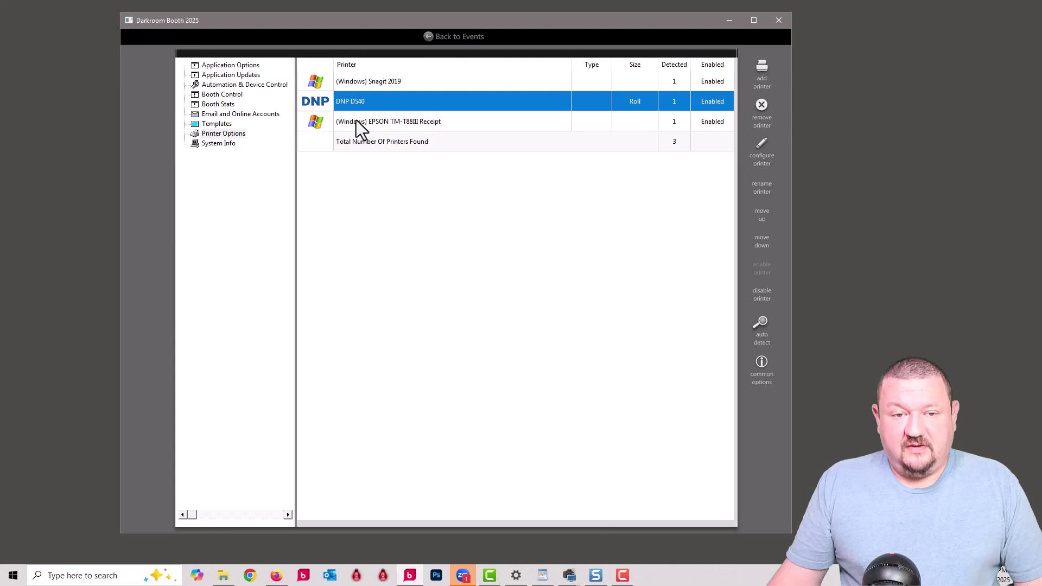
pyautogui.doubleClick(356, 120)
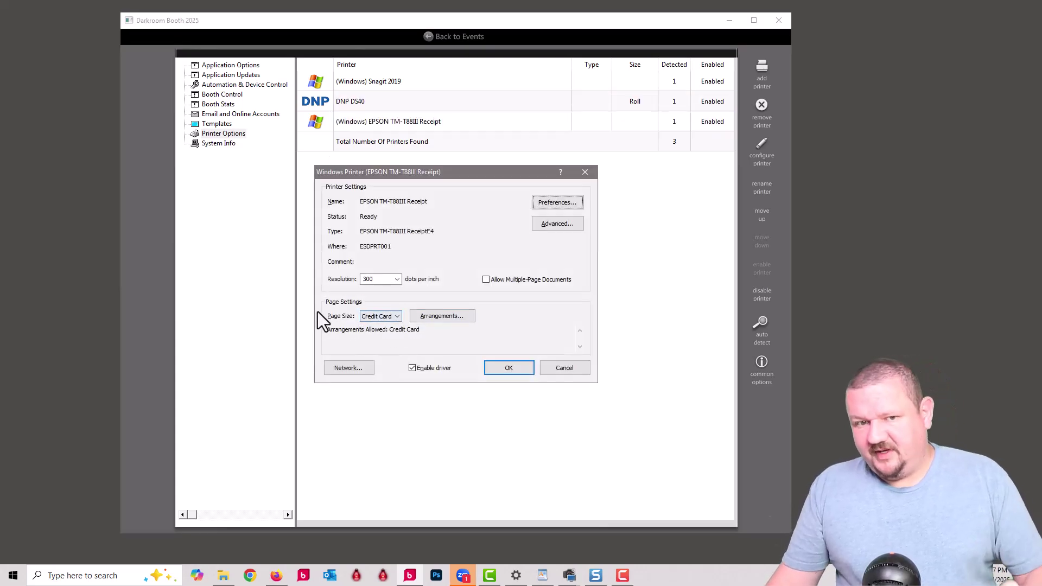
pyautogui.moveTo(374, 329); pyautogui.dragTo(454, 331)
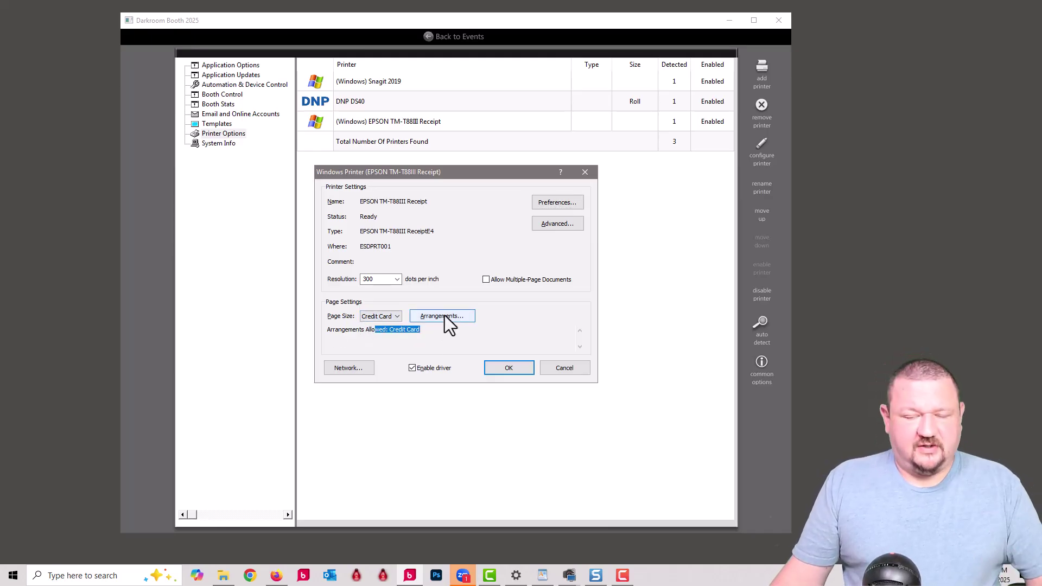
pyautogui.click(573, 367)
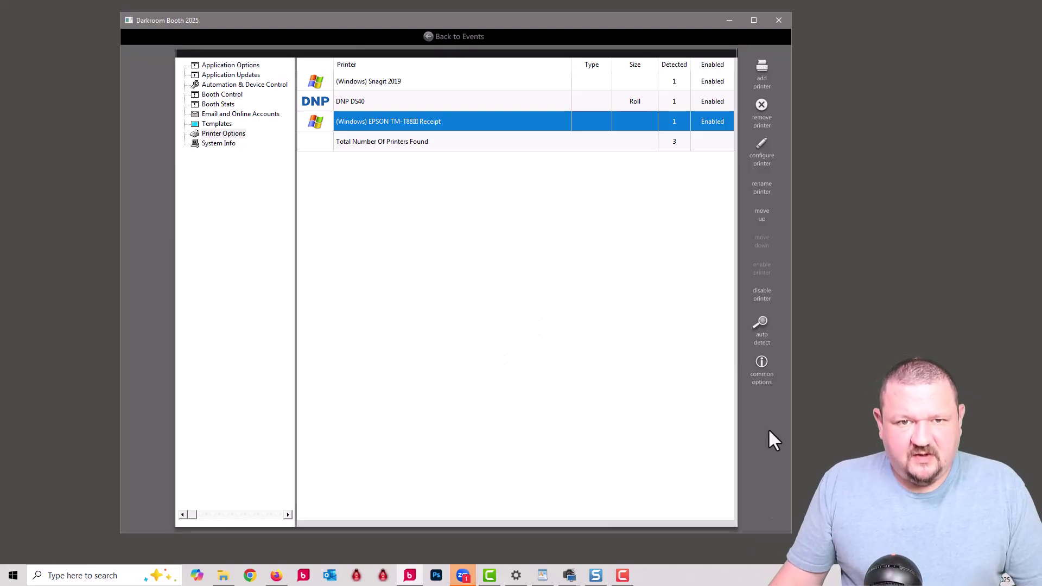
# Step: Return to the Sample Single Image Event 3 output settings
pyautogui.click(453, 37)
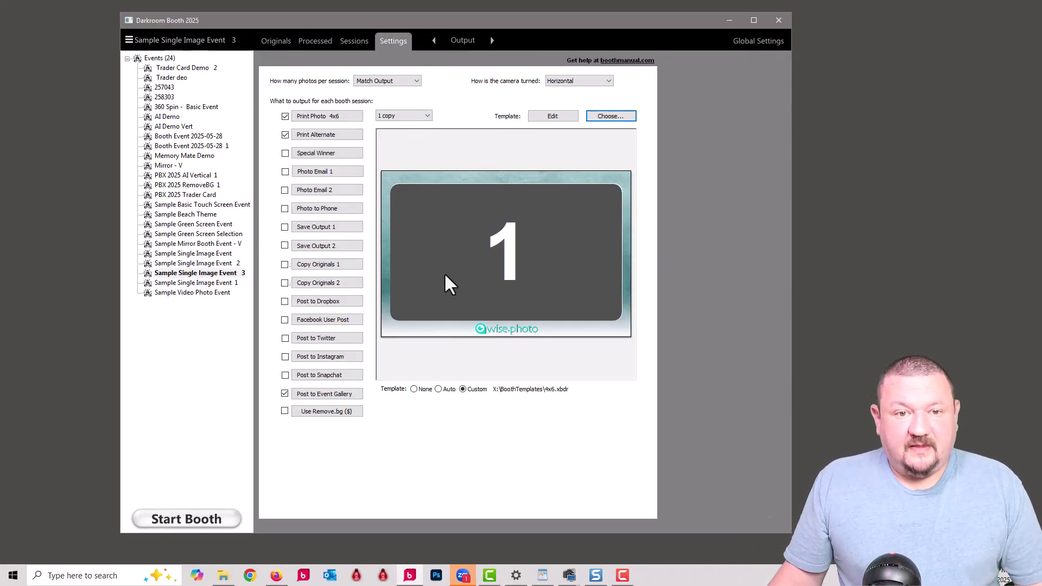